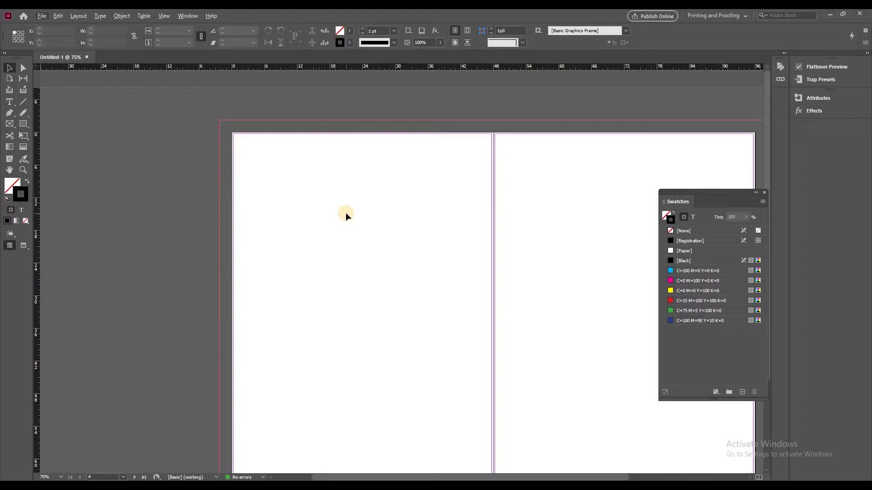
# Step: Draw a square about 4p9.6 by 4p10.8 near the page's upper-left corner and fill it with the C=0 M=100 Y=0 K=0 swatch
pyautogui.click(29, 126)
pyautogui.moveTo(240, 142); pyautogui.dragTo(264, 168)
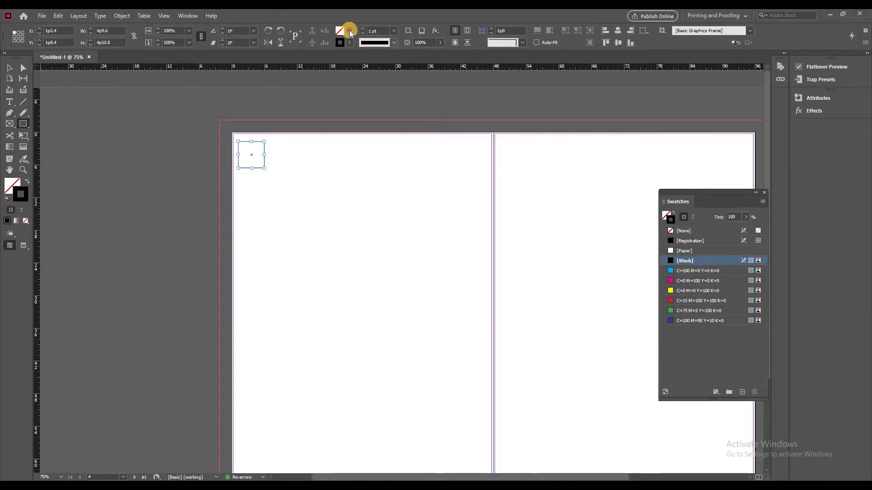
pyautogui.click(350, 33)
pyautogui.click(272, 108)
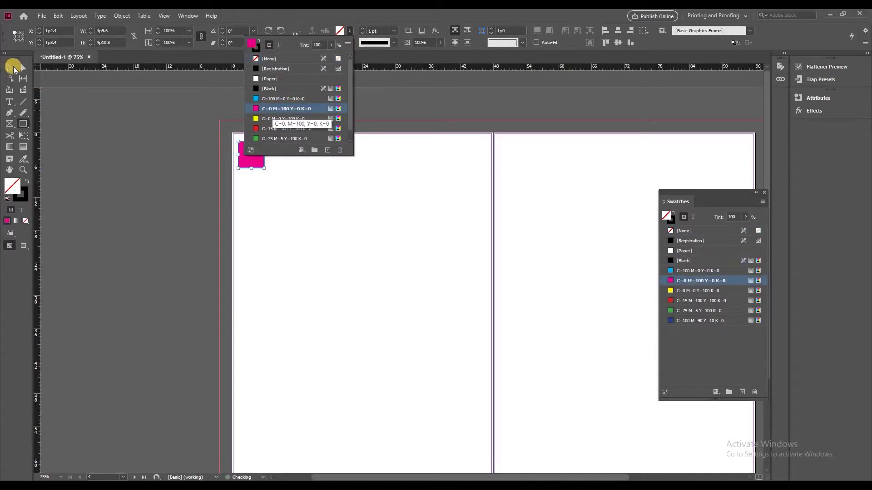
pyautogui.click(11, 68)
pyautogui.click(291, 214)
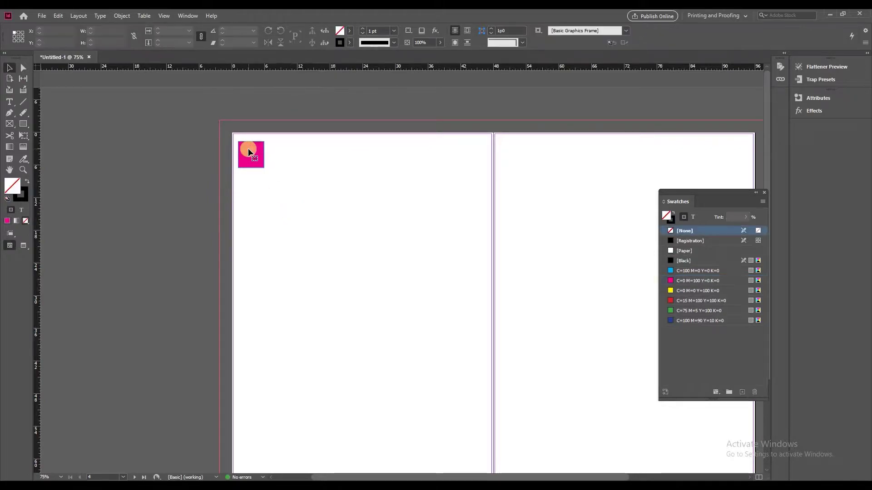
# Step: Copy the magenta square manually to its right at about X 7p4.8, and delete the copy
pyautogui.click(249, 152)
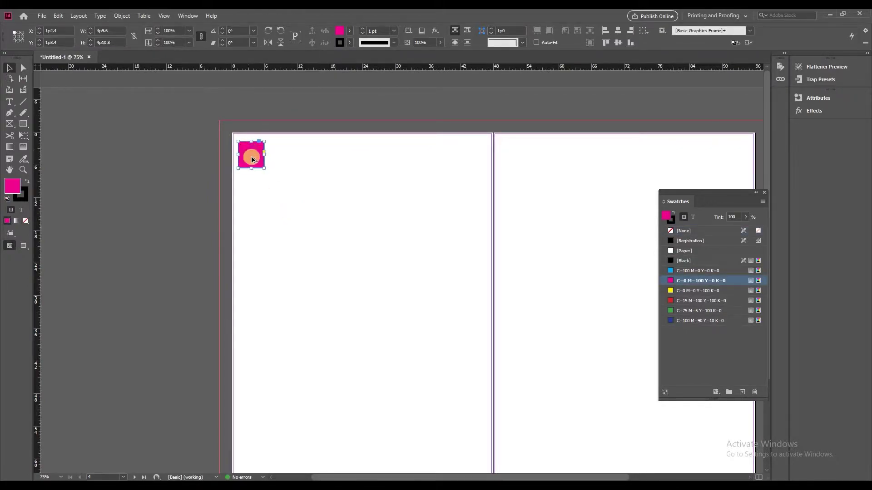
pyautogui.moveTo(252, 159); pyautogui.dragTo(291, 176)
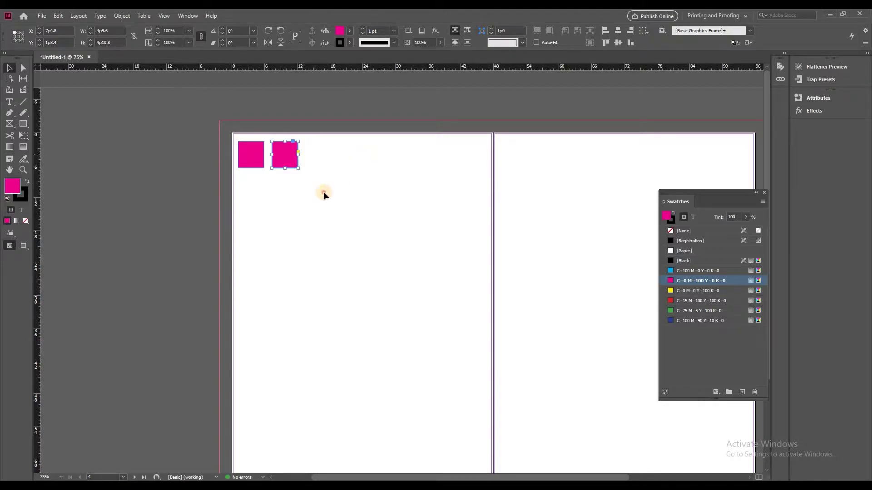
pyautogui.moveTo(336, 198); pyautogui.dragTo(284, 148)
pyautogui.press('Delete')
# Step: Duplicate the remaining magenta square with the Duplicate command, and undo the duplication
pyautogui.click(253, 154)
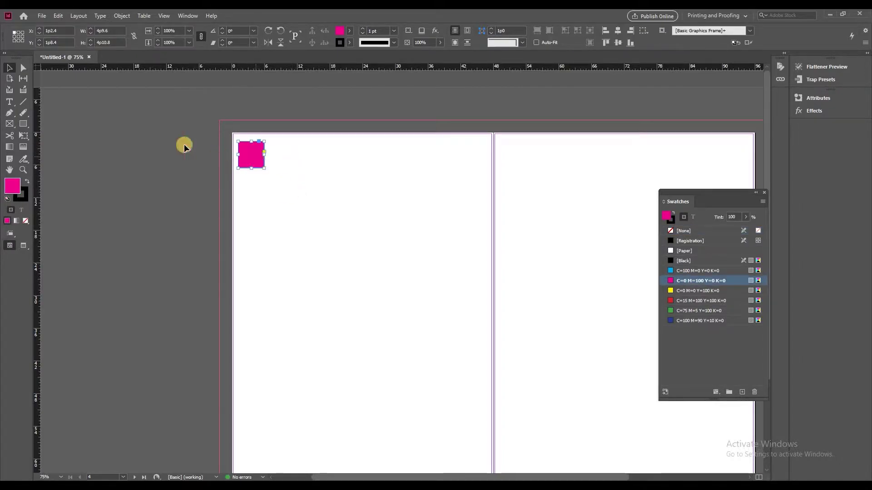
pyautogui.click(58, 16)
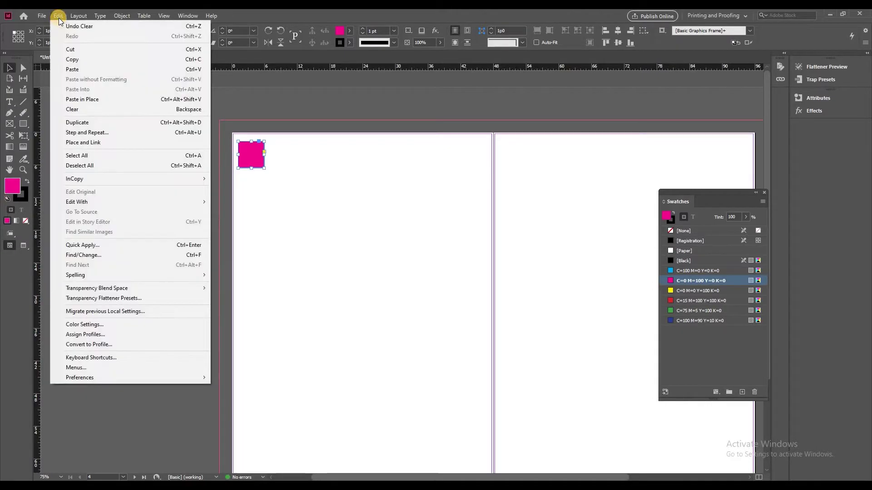
pyautogui.click(103, 123)
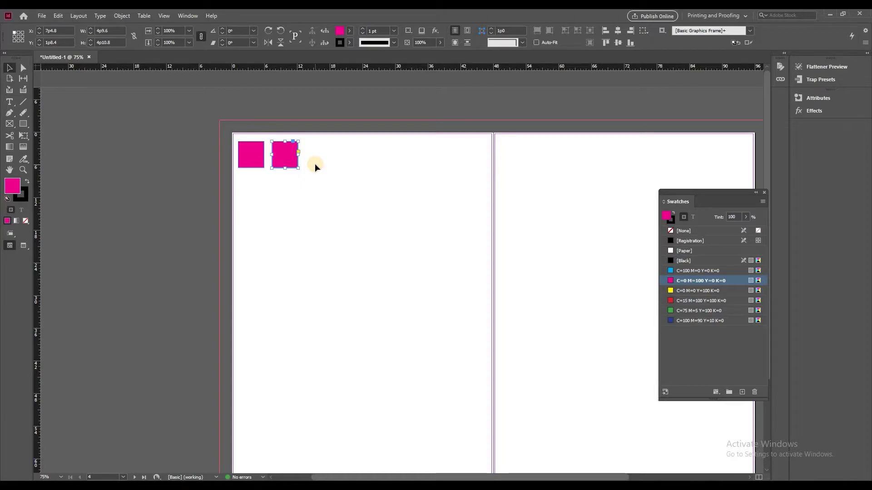
pyautogui.hotkey('ctrl', 'z')
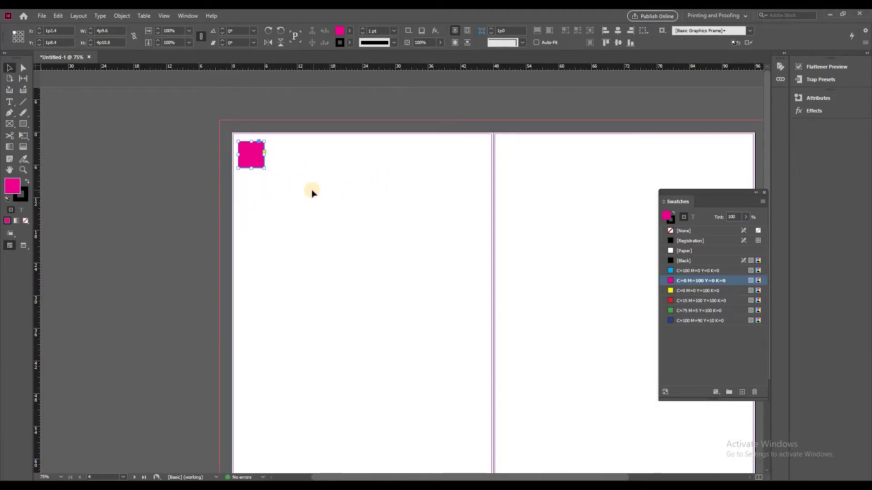
# Step: Open Step and Repeat for the magenta square and move the dialog clear of the copies
pyautogui.click(247, 151)
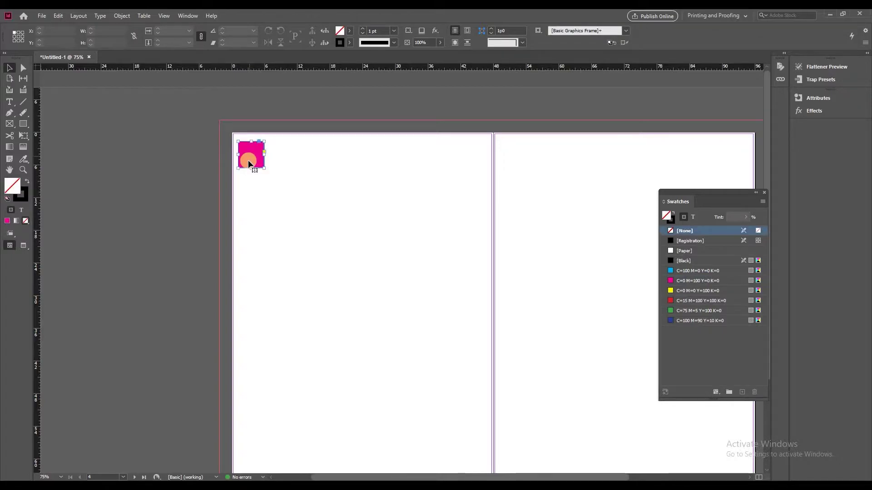
pyautogui.click(60, 17)
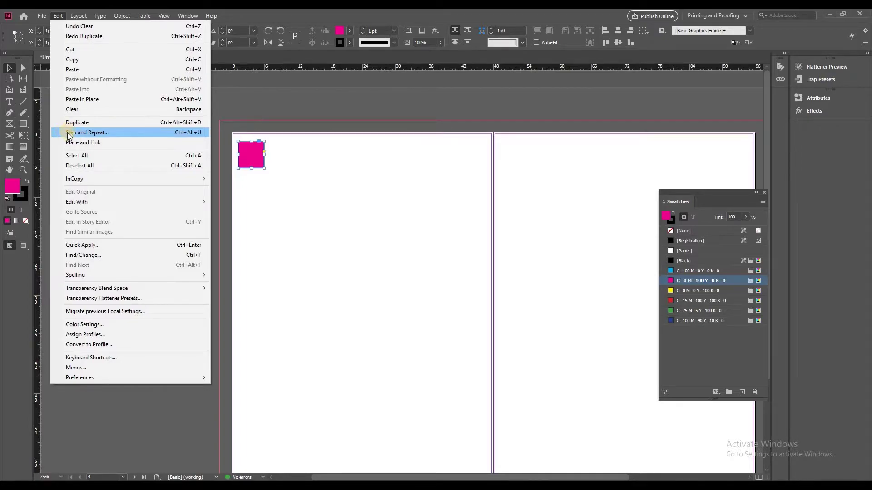
pyautogui.click(127, 133)
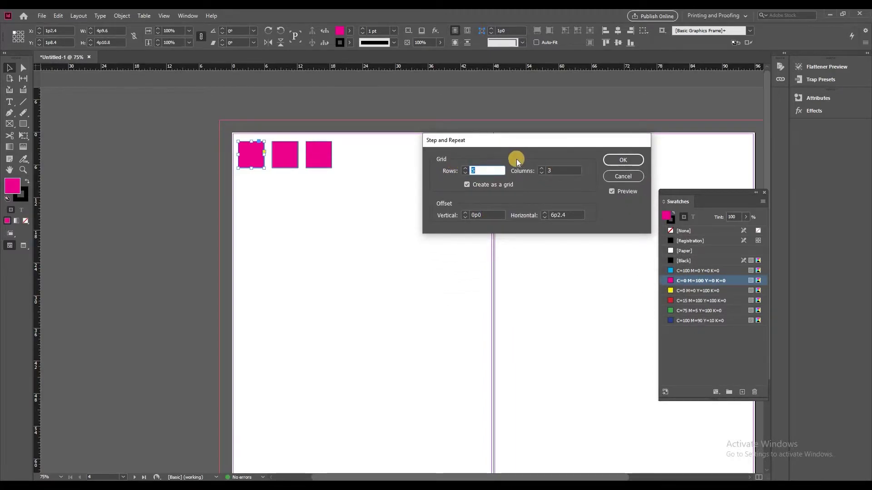
pyautogui.moveTo(465, 138); pyautogui.dragTo(576, 161)
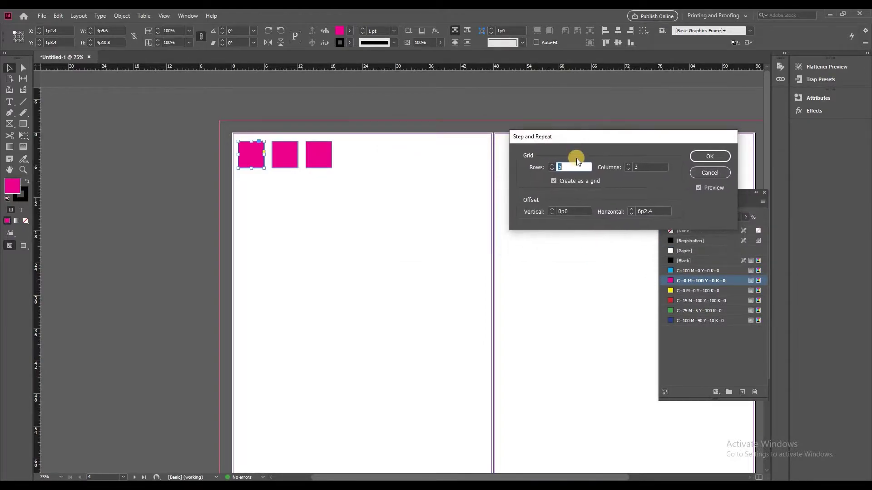
# Step: Compare the repeat with grid creation off and on, and set the previewed grid to 5 columns
pyautogui.click(553, 181)
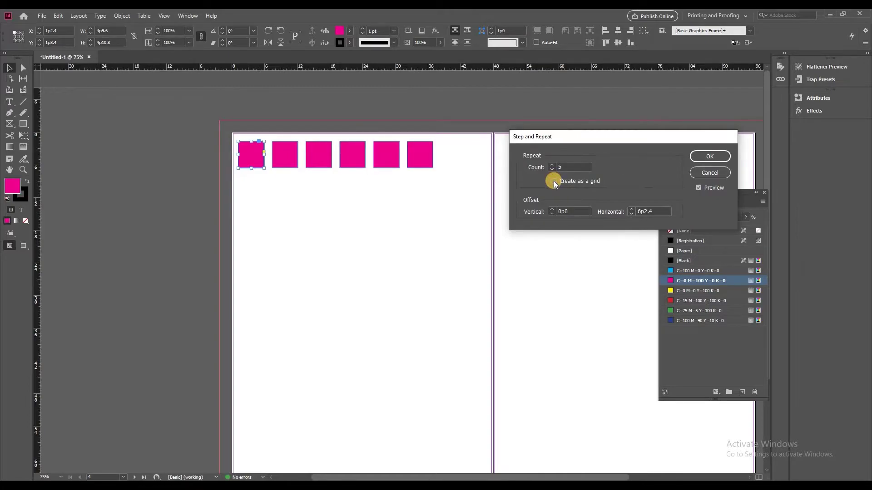
pyautogui.click(554, 181)
pyautogui.click(554, 180)
pyautogui.click(563, 180)
pyautogui.doubleClick(628, 168)
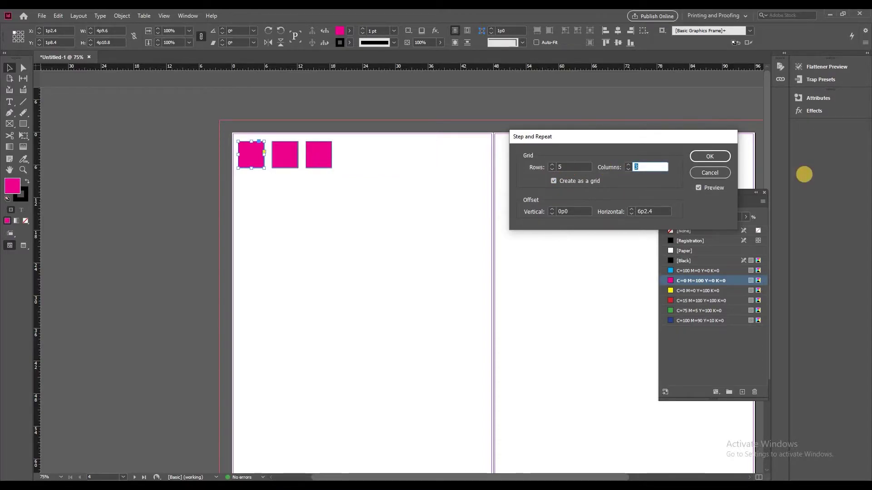
pyautogui.click(554, 181)
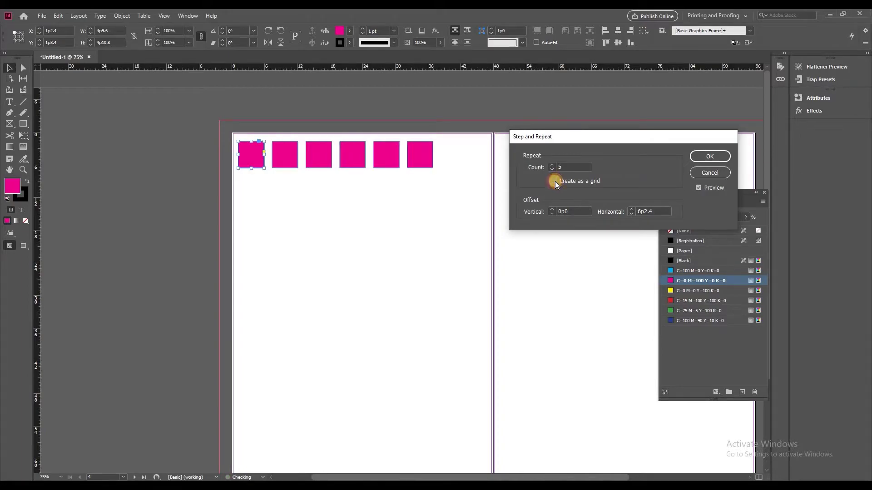
pyautogui.click(554, 181)
pyautogui.click(554, 181)
pyautogui.click(554, 180)
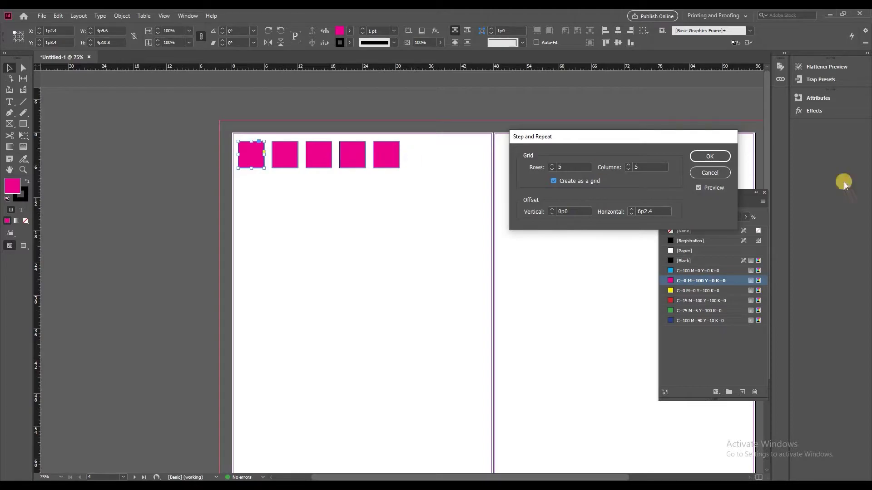
pyautogui.click(700, 188)
# Step: Set the vertical offset of the square grid to 5p8 so the rows are spaced apart
pyautogui.click(551, 213)
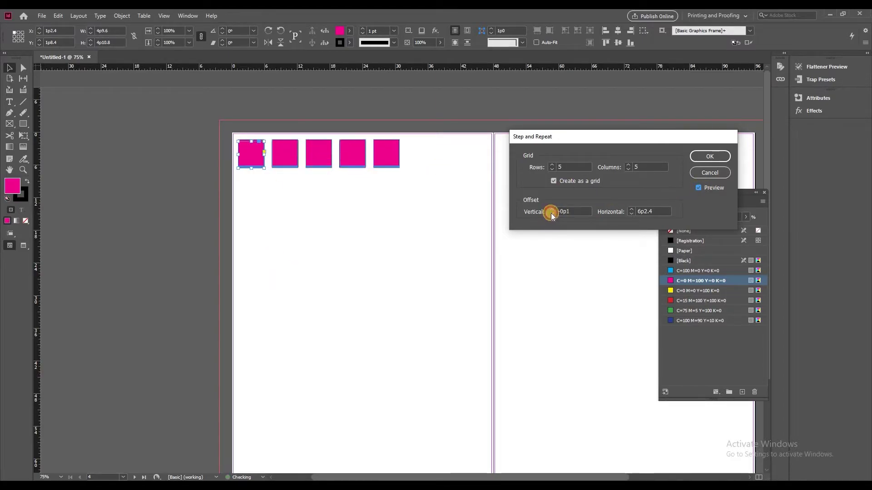
pyautogui.click(552, 209)
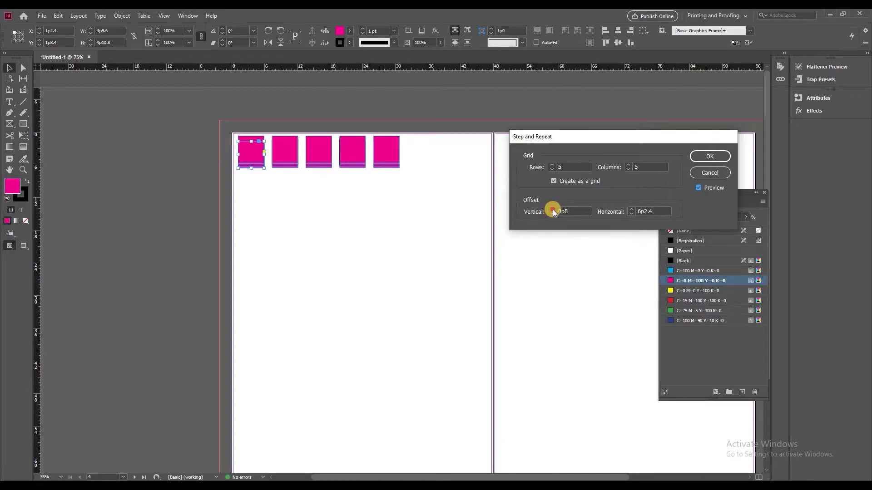
pyautogui.click(552, 209)
pyautogui.click(552, 209)
pyautogui.click(552, 208)
pyautogui.click(552, 209)
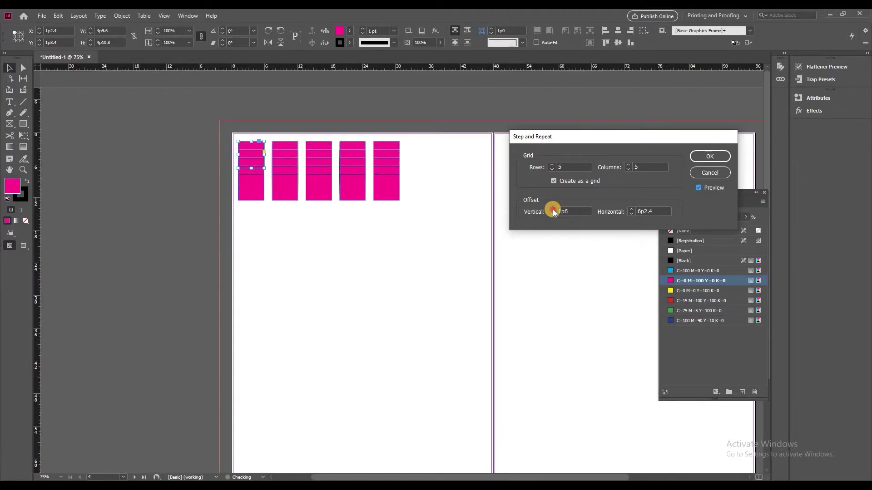
pyautogui.click(552, 208)
pyautogui.click(552, 209)
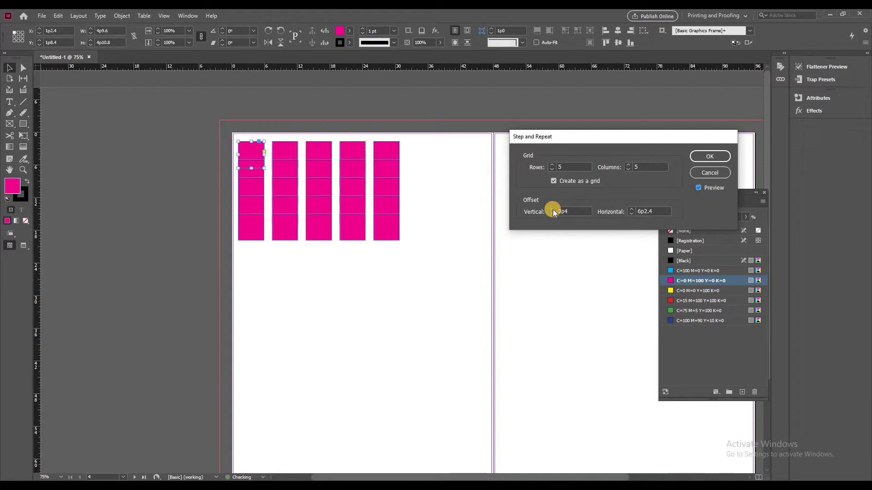
pyautogui.click(552, 209)
pyautogui.click(552, 209)
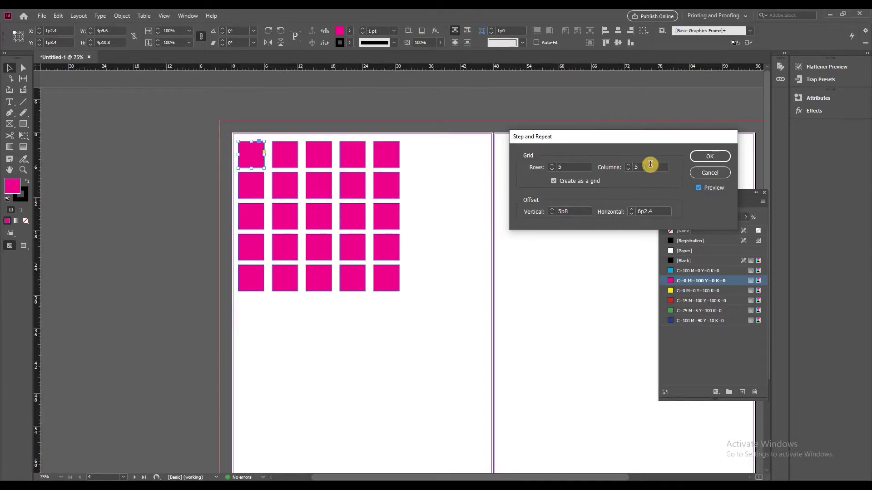
# Step: Set the Step and Repeat grid to 3 columns and 10 rows, refreshing the preview
pyautogui.press('Tab')
pyautogui.write('3')
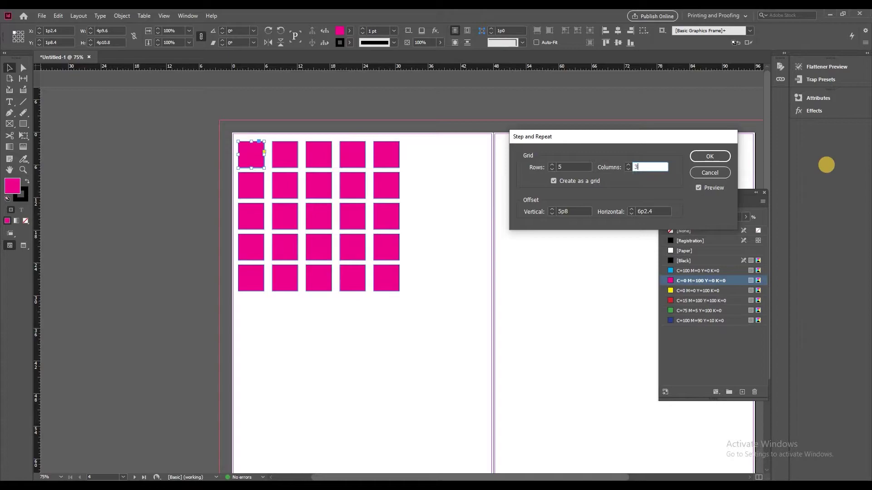
pyautogui.click(698, 188)
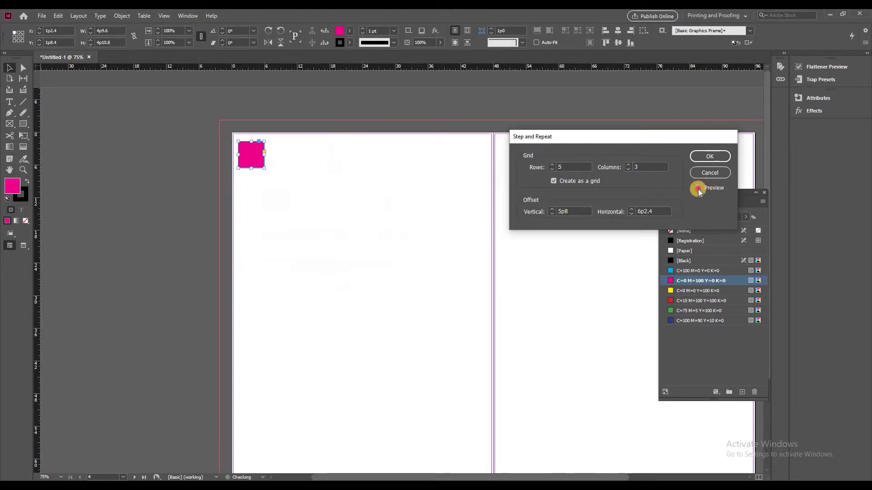
pyautogui.click(698, 188)
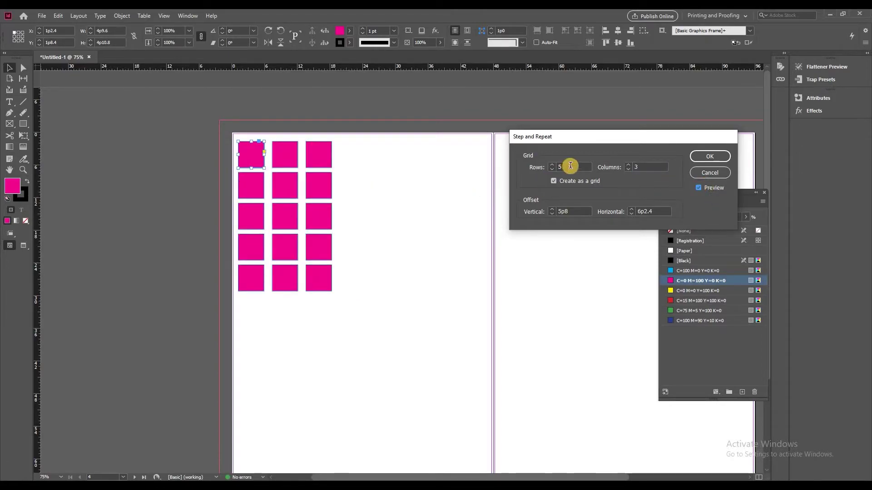
pyautogui.press('Tab')
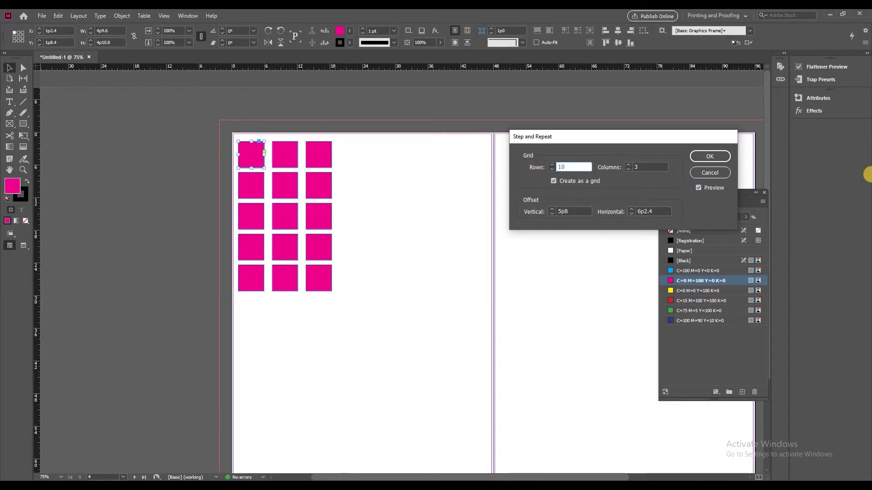
pyautogui.click(697, 187)
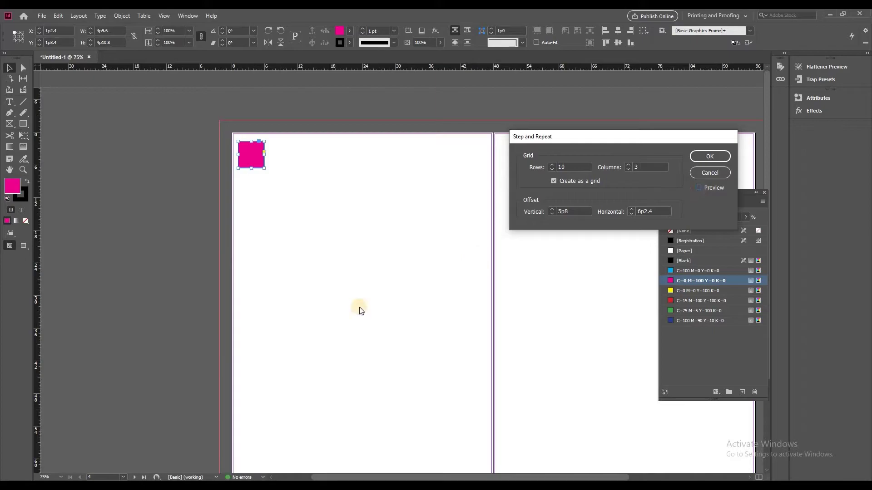
pyautogui.hotkey('alt', 'p')
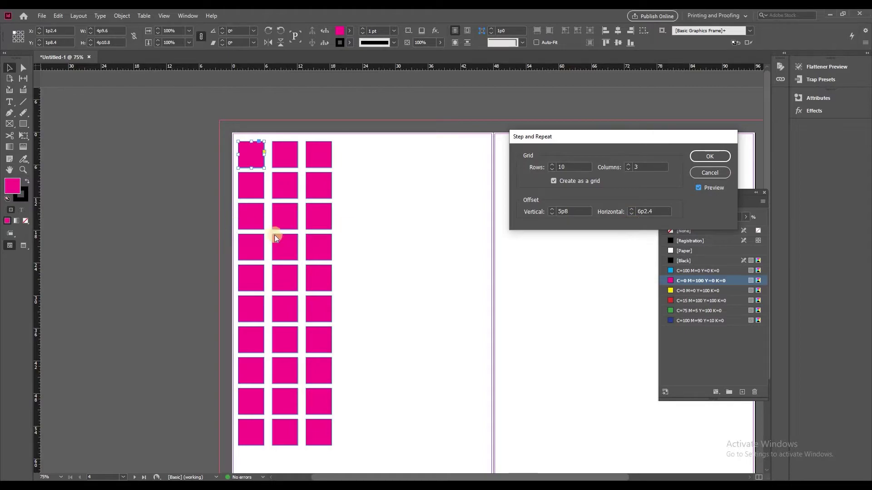
# Step: Reduce the horizontal offset between the grid columns to 5p7
pyautogui.click(630, 215)
pyautogui.click(630, 215)
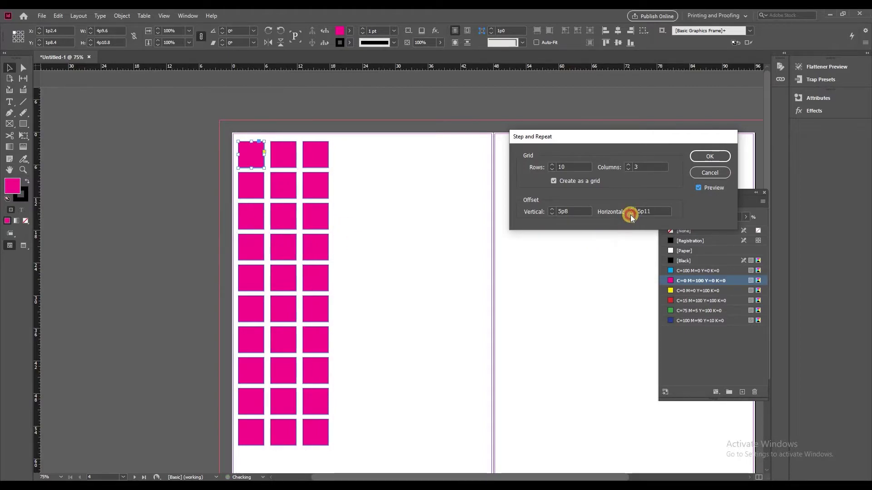
pyautogui.click(630, 215)
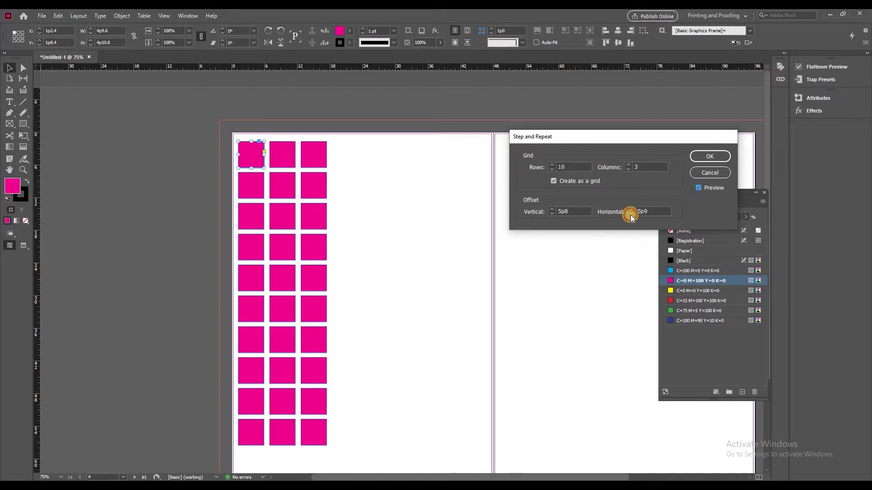
pyautogui.click(630, 215)
pyautogui.click(630, 214)
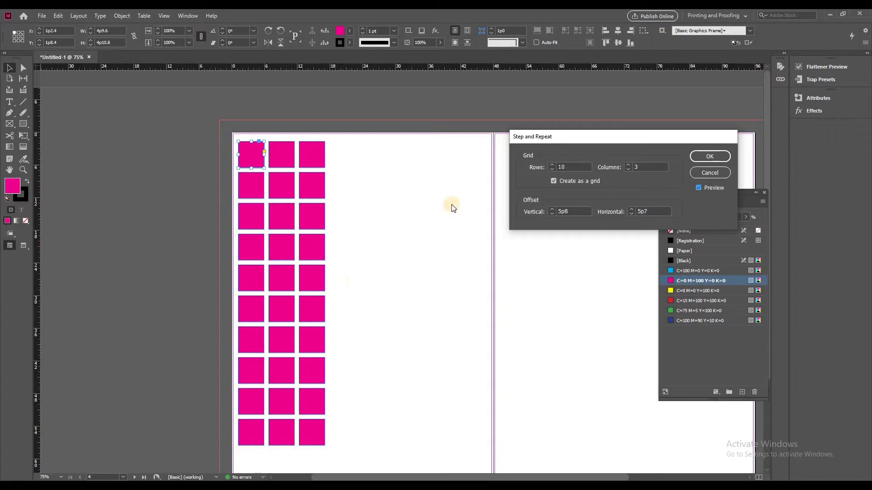
# Step: Turn off grid creation in Step and Repeat to use a single repeat with a count of 10
pyautogui.click(553, 184)
pyautogui.click(554, 184)
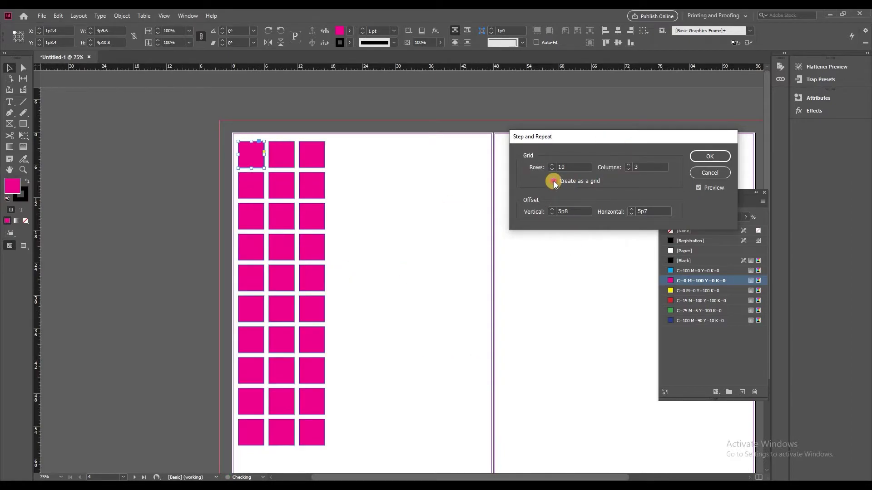
pyautogui.click(553, 183)
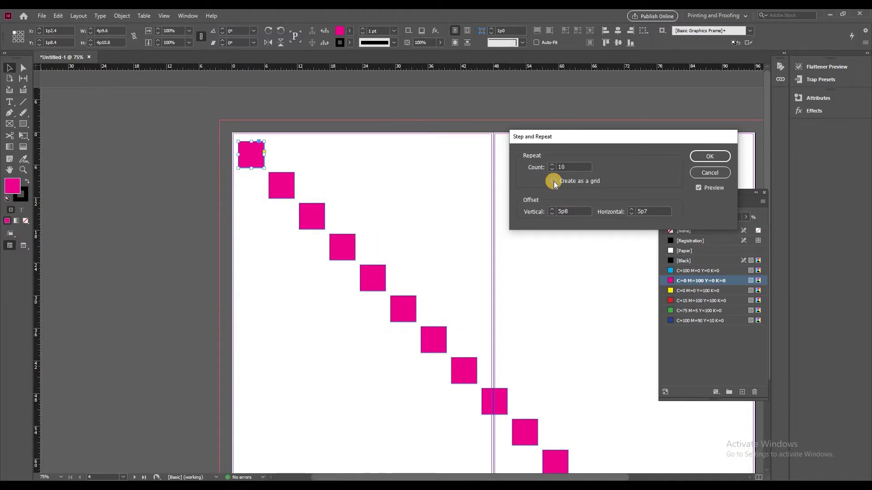
# Step: Reduce the vertical offset of the diagonal row of squares to 4p7
pyautogui.click(551, 214)
pyautogui.click(551, 214)
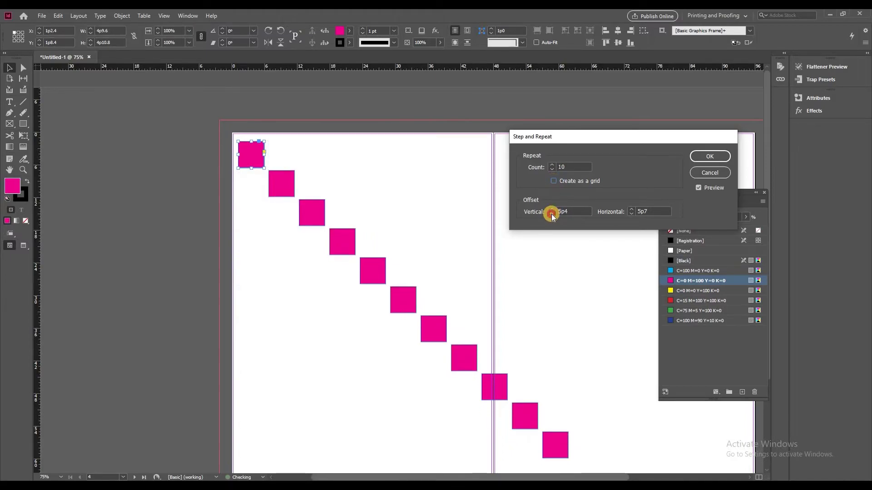
pyautogui.click(551, 215)
pyautogui.click(551, 215)
pyautogui.click(551, 214)
pyautogui.click(551, 215)
pyautogui.click(551, 215)
pyautogui.click(551, 214)
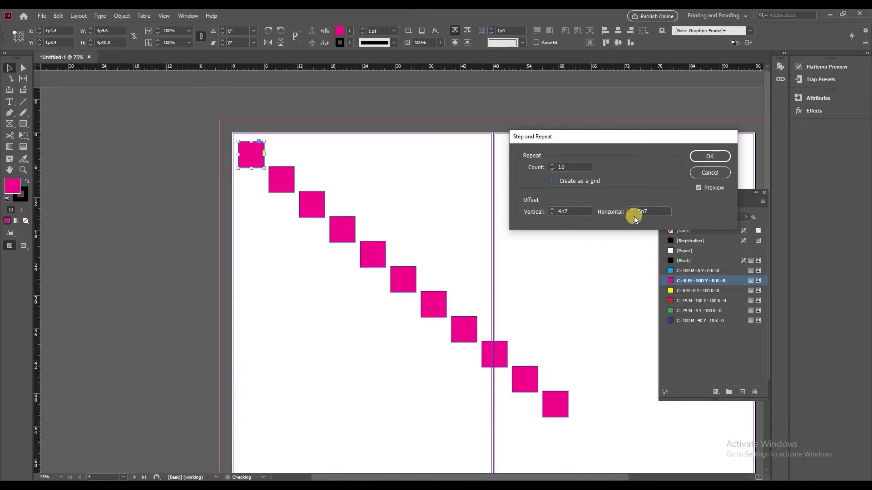
# Step: Reduce the horizontal offset of the diagonal row of squares to 4p8 and apply the Step and Repeat
pyautogui.click(632, 214)
pyautogui.click(632, 214)
pyautogui.click(632, 213)
pyautogui.click(632, 214)
pyautogui.click(632, 214)
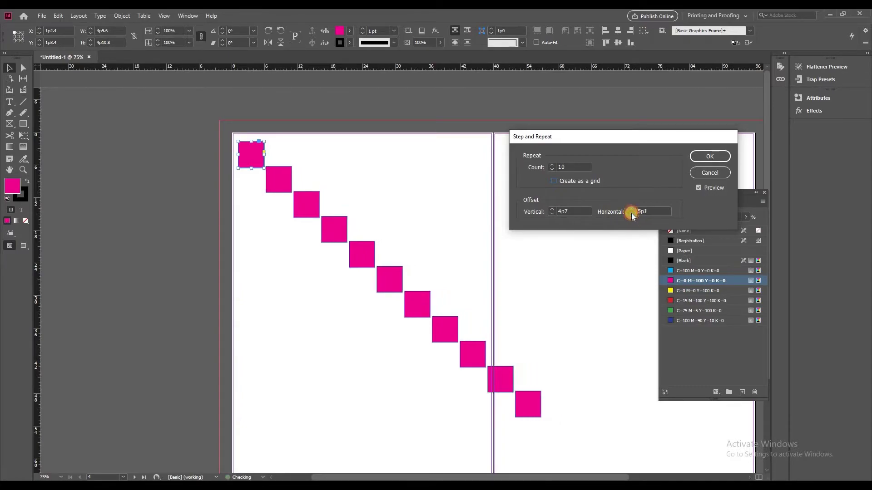
pyautogui.click(631, 213)
pyautogui.click(631, 214)
pyautogui.click(631, 214)
pyautogui.click(631, 214)
pyautogui.click(631, 213)
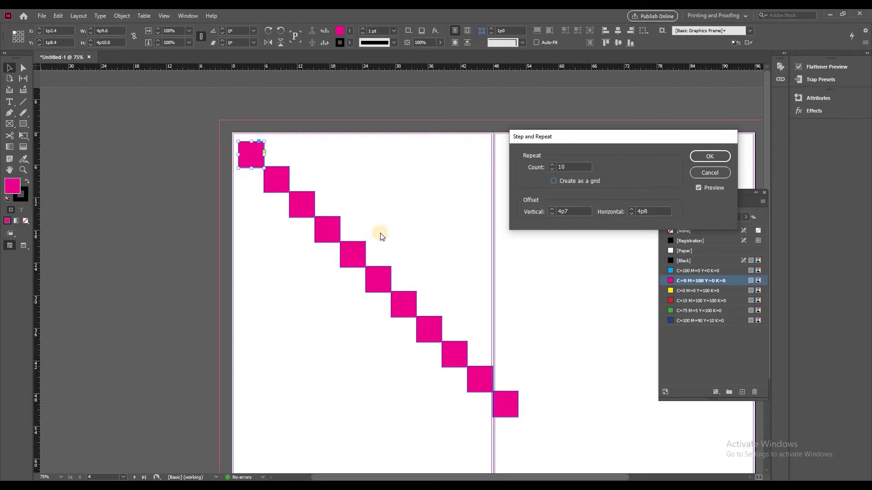
pyautogui.click(710, 156)
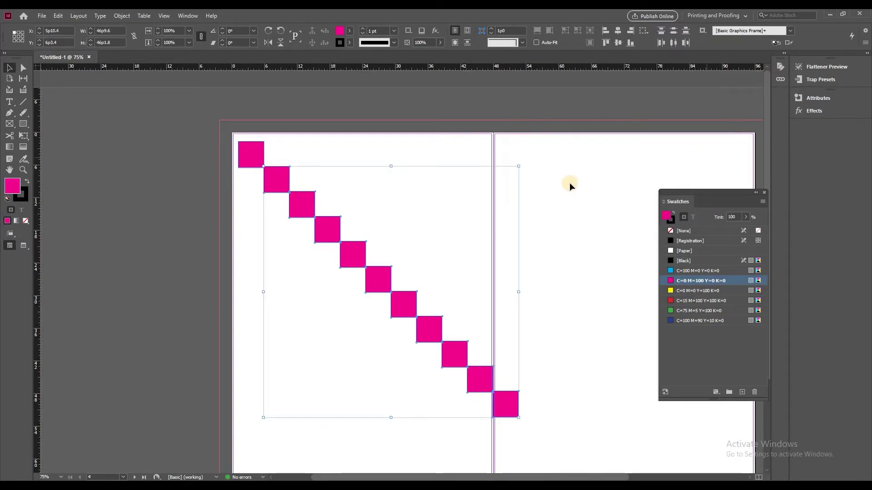
# Step: Select the entire diagonal row of magenta squares, including the original square
pyautogui.click(525, 228)
pyautogui.moveTo(232, 133); pyautogui.dragTo(589, 424)
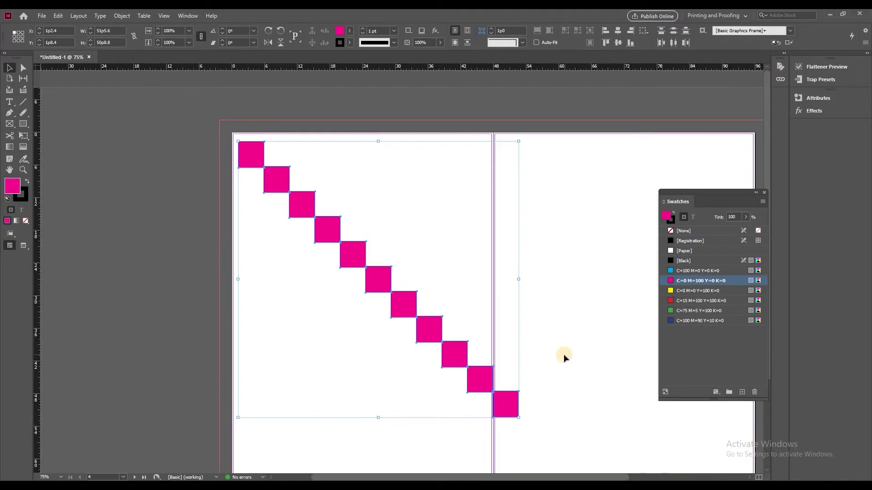
pyautogui.scroll(-1, 521, 362)
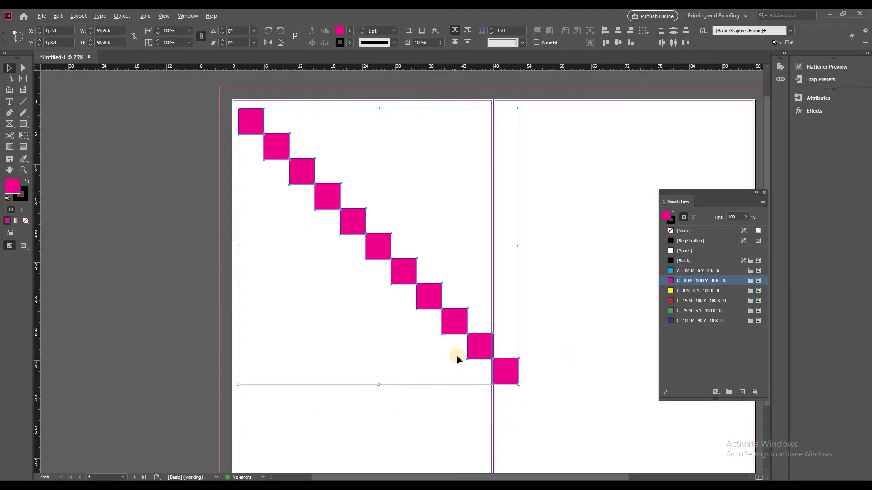
pyautogui.scroll(-2, 456, 355)
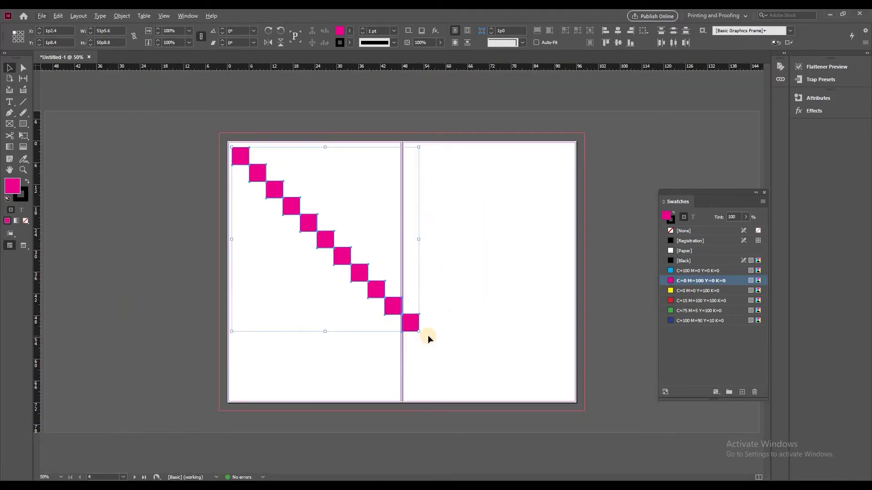
pyautogui.click(468, 318)
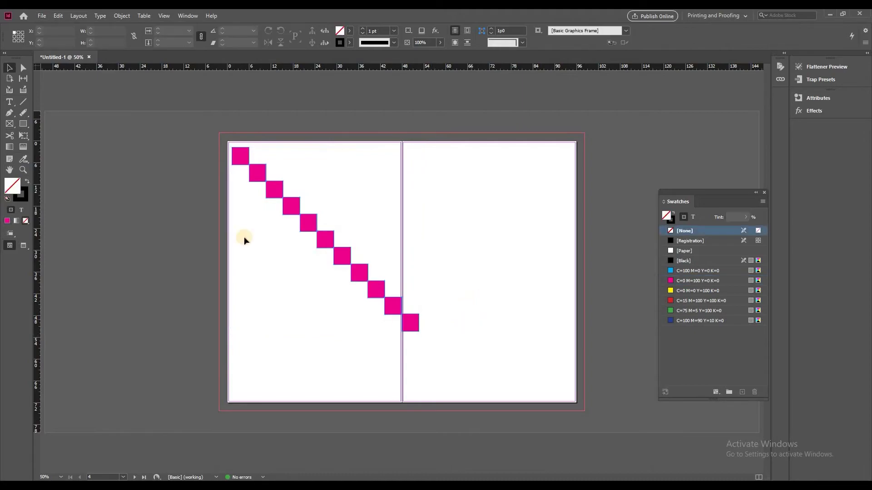
pyautogui.moveTo(229, 142); pyautogui.dragTo(510, 361)
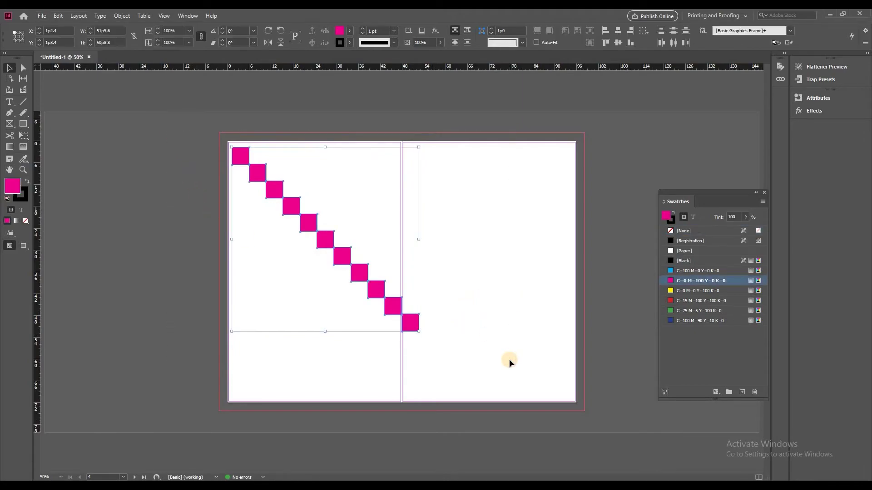